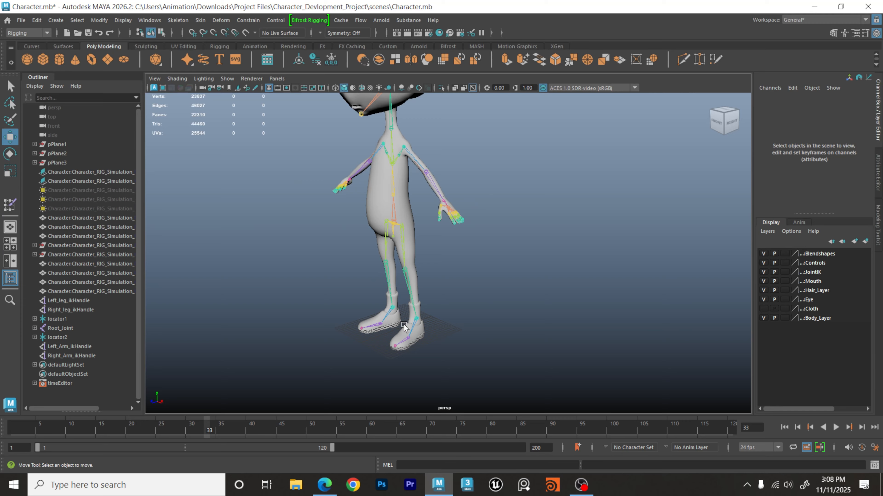
Test the left leg's bend by raising its IK handle to a Translate Y of about 14.7.
{"action": "right_click_drag", "start_coordinate": [428, 301], "coordinate": [584, 317], "text": "alt"}
{"action": "middle_click_drag", "start_coordinate": [371, 352], "coordinate": [389, 294], "text": "alt"}
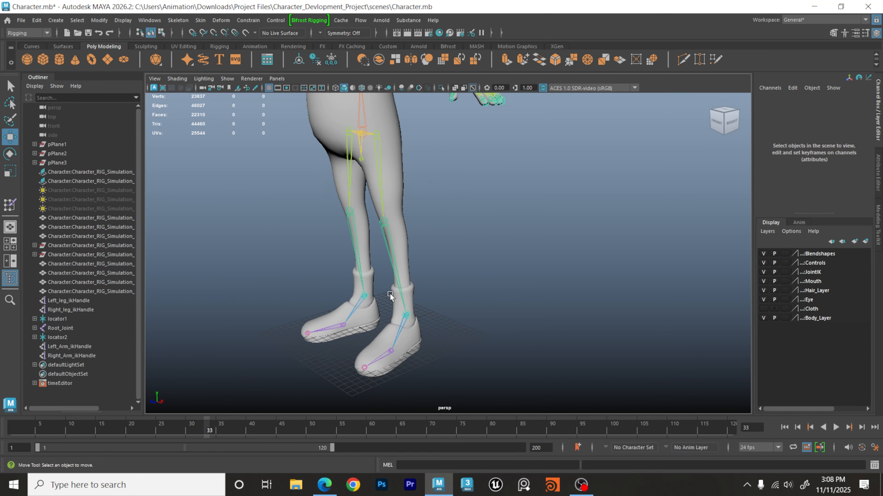
{"action": "right_click_drag", "start_coordinate": [389, 294], "coordinate": [489, 249], "text": "alt"}
{"action": "left_click", "coordinate": [69, 301]}
{"action": "left_click_drag", "start_coordinate": [396, 285], "coordinate": [401, 199]}
{"action": "right_click_drag", "start_coordinate": [487, 223], "coordinate": [386, 212], "text": "alt"}
{"action": "middle_click_drag", "start_coordinate": [386, 212], "coordinate": [382, 273], "text": "alt"}
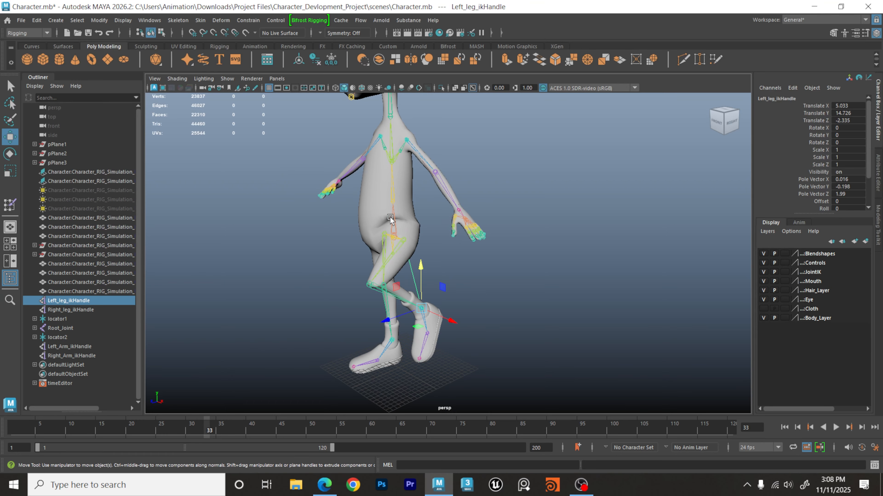
Bend the left leg by raising its IK handle to a Translate Y of about 11.1.
{"action": "right_click_drag", "start_coordinate": [390, 218], "coordinate": [438, 219]}
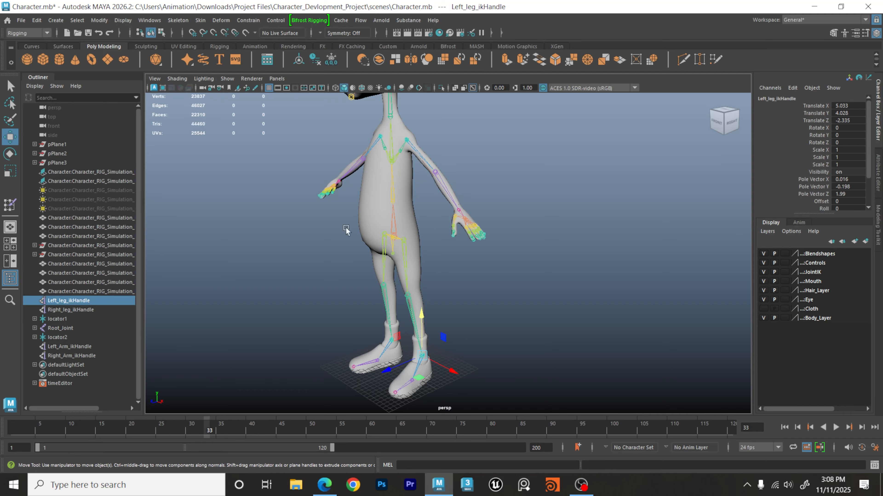
{"action": "left_click_drag", "start_coordinate": [441, 273], "coordinate": [471, 261], "text": "alt"}
{"action": "left_click_drag", "start_coordinate": [422, 310], "coordinate": [422, 260]}
{"action": "middle_click_drag", "start_coordinate": [451, 264], "coordinate": [471, 209], "text": "alt"}
{"action": "left_click_drag", "start_coordinate": [471, 209], "coordinate": [395, 208], "text": "alt"}
{"action": "middle_click_drag", "start_coordinate": [439, 211], "coordinate": [467, 274], "text": "alt"}
{"action": "left_click_drag", "start_coordinate": [481, 274], "coordinate": [557, 302]}
{"action": "left_click", "coordinate": [560, 301]}
Start Paint Skin Weights on the body mesh and blend the left thigh joint's weights around the hip crease.
{"action": "left_click", "coordinate": [462, 265]}
{"action": "left_click", "coordinate": [9, 205]}
{"action": "right_click_drag", "start_coordinate": [494, 265], "coordinate": [542, 265], "text": "alt"}
{"action": "middle_click_drag", "start_coordinate": [494, 265], "coordinate": [465, 216], "text": "alt"}
{"action": "mouse_move", "coordinate": [477, 141]}
{"action": "left_mouse_down"}
{"action": "mouse_move", "coordinate": [454, 153]}
{"action": "mouse_move", "coordinate": [458, 146]}
{"action": "mouse_move", "coordinate": [405, 219]}
{"action": "mouse_move", "coordinate": [420, 190]}
{"action": "mouse_move", "coordinate": [488, 179]}
{"action": "left_mouse_up"}
{"action": "left_click_drag", "start_coordinate": [542, 174], "coordinate": [435, 191], "text": "alt"}
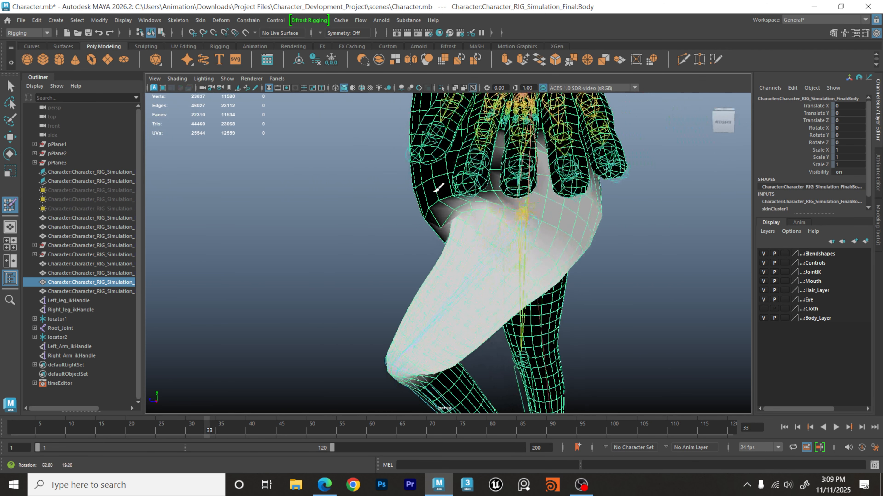
{"action": "mouse_move", "coordinate": [525, 192]}
{"action": "left_mouse_down", "text": "alt"}
{"action": "mouse_move", "coordinate": [482, 174]}
{"action": "mouse_move", "coordinate": [518, 182]}
{"action": "mouse_move", "coordinate": [522, 174]}
{"action": "mouse_move", "coordinate": [569, 211]}
{"action": "mouse_move", "coordinate": [588, 240]}
{"action": "mouse_move", "coordinate": [580, 260]}
{"action": "mouse_move", "coordinate": [536, 215]}
{"action": "left_mouse_up", "text": "alt"}
{"action": "mouse_move", "coordinate": [525, 176]}
{"action": "left_mouse_down"}
{"action": "mouse_move", "coordinate": [527, 183]}
{"action": "mouse_move", "coordinate": [523, 139]}
{"action": "mouse_move", "coordinate": [489, 168]}
{"action": "left_mouse_up"}
{"action": "mouse_move", "coordinate": [502, 197]}
{"action": "left_mouse_down", "text": "alt"}
{"action": "mouse_move", "coordinate": [606, 248]}
{"action": "mouse_move", "coordinate": [513, 231]}
{"action": "left_mouse_up", "text": "alt"}
{"action": "mouse_move", "coordinate": [514, 186]}
{"action": "left_mouse_down", "text": "alt"}
{"action": "mouse_move", "coordinate": [528, 208]}
{"action": "mouse_move", "coordinate": [542, 197]}
{"action": "mouse_move", "coordinate": [502, 187]}
{"action": "left_mouse_up", "text": "alt"}
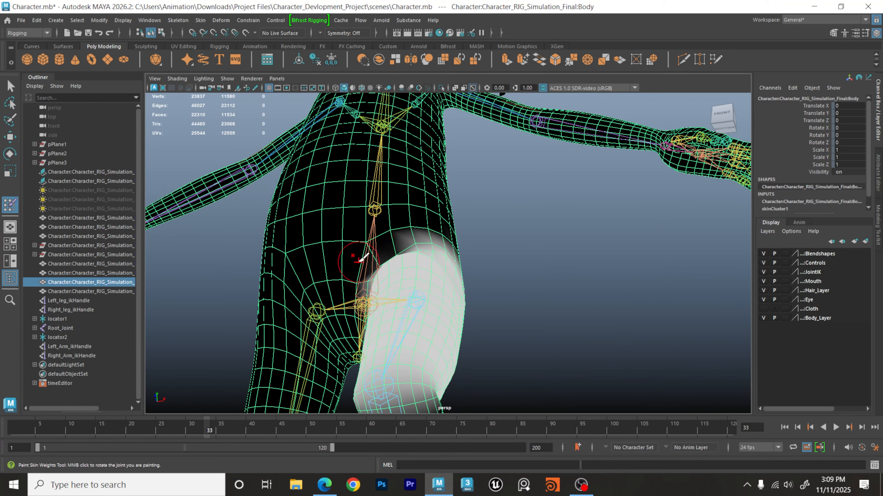
Smooth the left thigh joint's weights across the front, groin and outer side of the hip.
{"action": "left_click_drag", "start_coordinate": [351, 278], "coordinate": [405, 275], "text": "alt"}
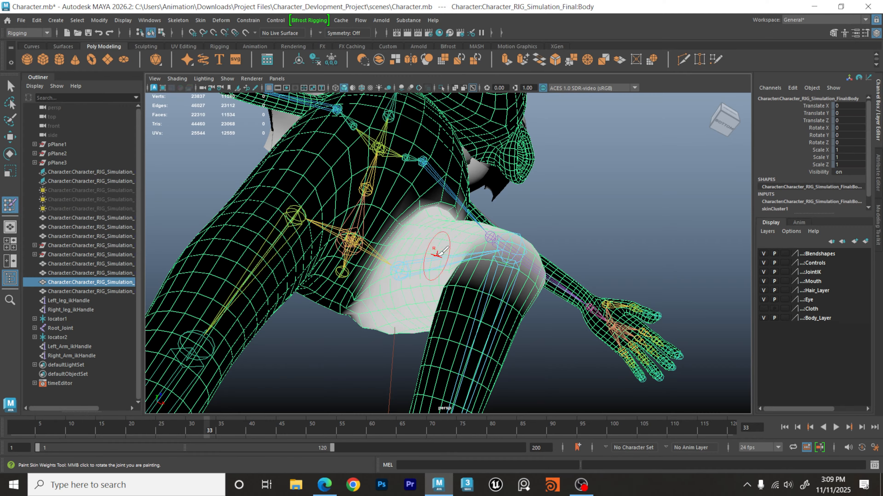
{"action": "mouse_move", "coordinate": [391, 248]}
{"action": "left_mouse_down", "text": "alt"}
{"action": "mouse_move", "coordinate": [383, 294]}
{"action": "mouse_move", "coordinate": [407, 256]}
{"action": "mouse_move", "coordinate": [408, 272]}
{"action": "mouse_move", "coordinate": [370, 301]}
{"action": "mouse_move", "coordinate": [405, 319]}
{"action": "left_mouse_up", "text": "alt"}
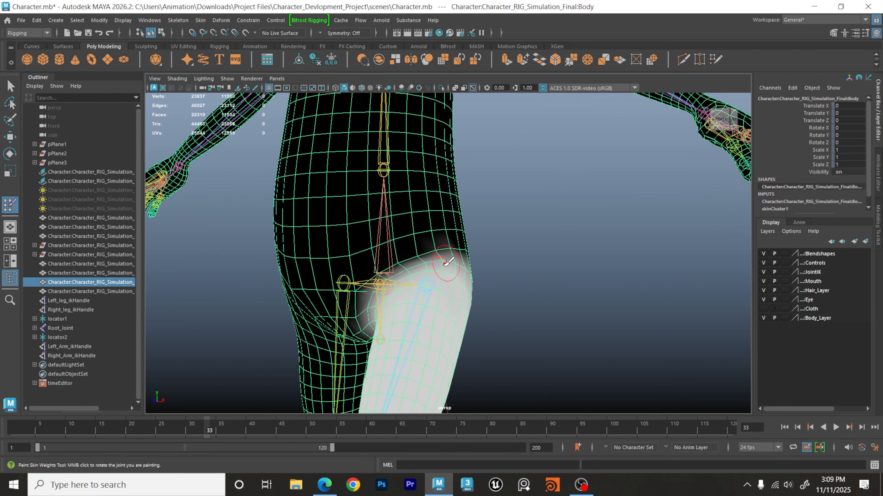
{"action": "left_click_drag", "start_coordinate": [433, 283], "coordinate": [442, 261]}
{"action": "left_click_drag", "start_coordinate": [434, 285], "coordinate": [404, 286], "text": "alt"}
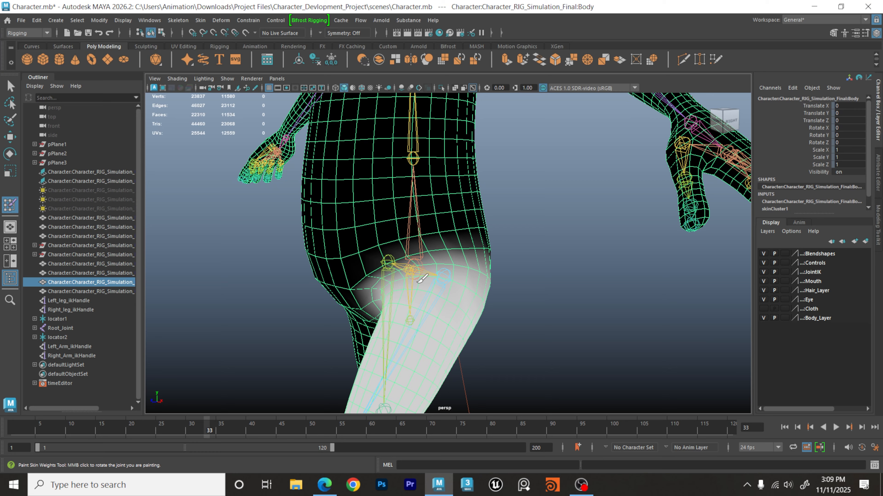
{"action": "left_click_drag", "start_coordinate": [465, 286], "coordinate": [392, 291], "text": "alt"}
{"action": "mouse_move", "coordinate": [489, 275]}
{"action": "left_mouse_down"}
{"action": "mouse_move", "coordinate": [479, 265]}
{"action": "mouse_move", "coordinate": [530, 287]}
{"action": "mouse_move", "coordinate": [535, 279]}
{"action": "mouse_move", "coordinate": [552, 298]}
{"action": "mouse_move", "coordinate": [530, 328]}
{"action": "left_mouse_up"}
{"action": "left_click_drag", "start_coordinate": [476, 319], "coordinate": [556, 313], "text": "alt"}
{"action": "right_click_drag", "start_coordinate": [494, 298], "coordinate": [449, 306], "text": "alt"}
{"action": "left_click_drag", "start_coordinate": [462, 319], "coordinate": [416, 310], "text": "alt"}
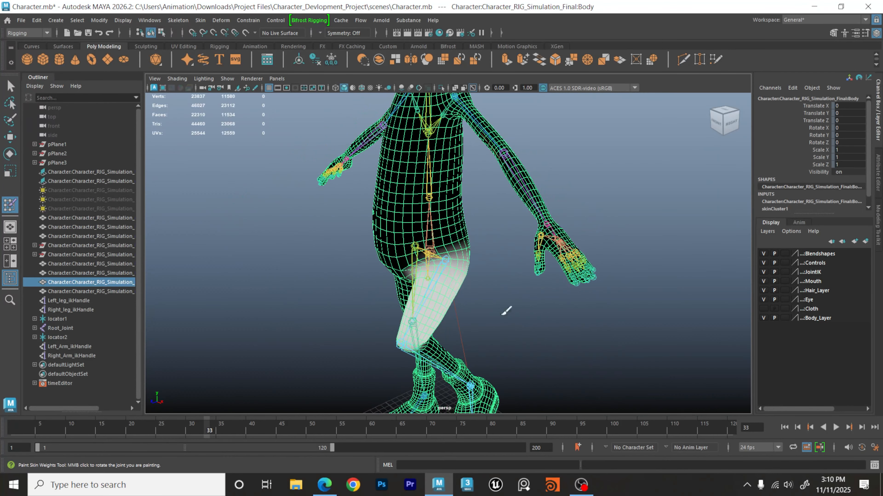
Smooth the left thigh joint's weights at the knee and switch the painted influence to the knee joint.
{"action": "left_click_drag", "start_coordinate": [506, 311], "coordinate": [404, 251], "text": "alt"}
{"action": "right_click_drag", "start_coordinate": [434, 250], "coordinate": [698, 249], "text": "alt"}
{"action": "middle_click_drag", "start_coordinate": [497, 209], "coordinate": [500, 288], "text": "alt"}
{"action": "left_click_drag", "start_coordinate": [500, 288], "coordinate": [467, 290], "text": "alt"}
{"action": "right_click_drag", "start_coordinate": [467, 290], "coordinate": [556, 296], "text": "alt"}
{"action": "middle_click_drag", "start_coordinate": [556, 296], "coordinate": [523, 281], "text": "alt"}
{"action": "mouse_move", "coordinate": [506, 268]}
{"action": "left_mouse_down"}
{"action": "mouse_move", "coordinate": [521, 276]}
{"action": "mouse_move", "coordinate": [551, 266]}
{"action": "left_mouse_up"}
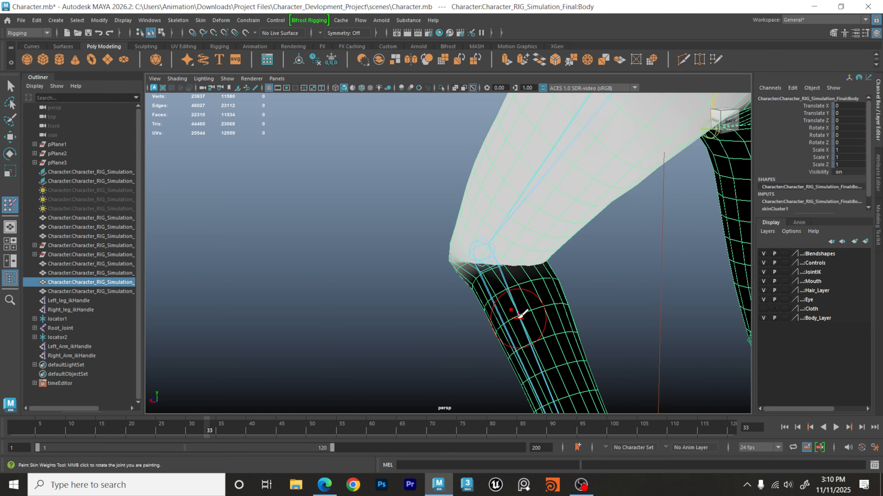
{"action": "right_click_drag", "start_coordinate": [518, 249], "coordinate": [518, 224]}
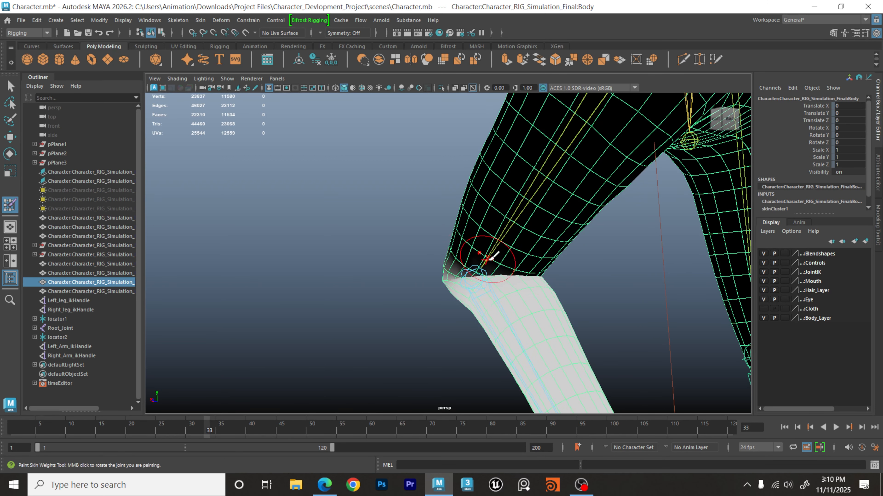
{"action": "mouse_move", "coordinate": [626, 272]}
{"action": "left_mouse_down", "text": "alt"}
{"action": "mouse_move", "coordinate": [295, 260]}
{"action": "mouse_move", "coordinate": [421, 294]}
{"action": "mouse_move", "coordinate": [487, 256]}
{"action": "mouse_move", "coordinate": [458, 236]}
{"action": "left_mouse_up", "text": "alt"}
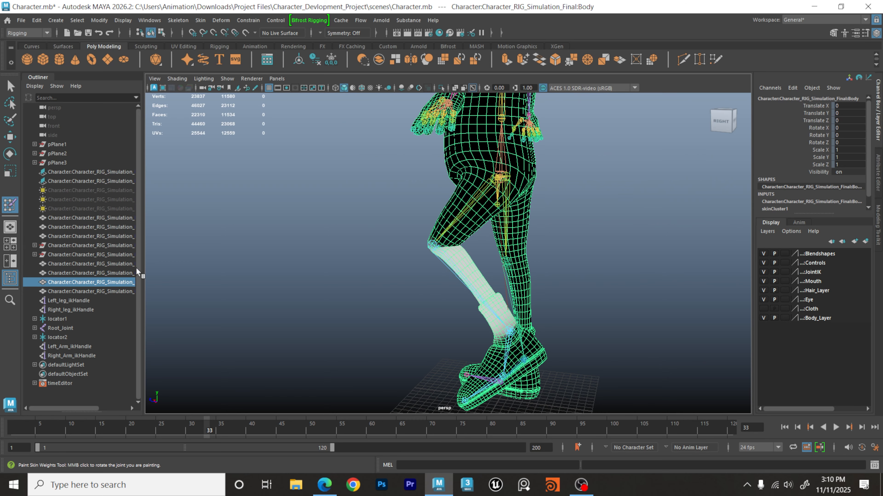
Lower the left leg's IK handle to a Translate Y of about 7.0.
{"action": "left_click", "coordinate": [74, 301]}
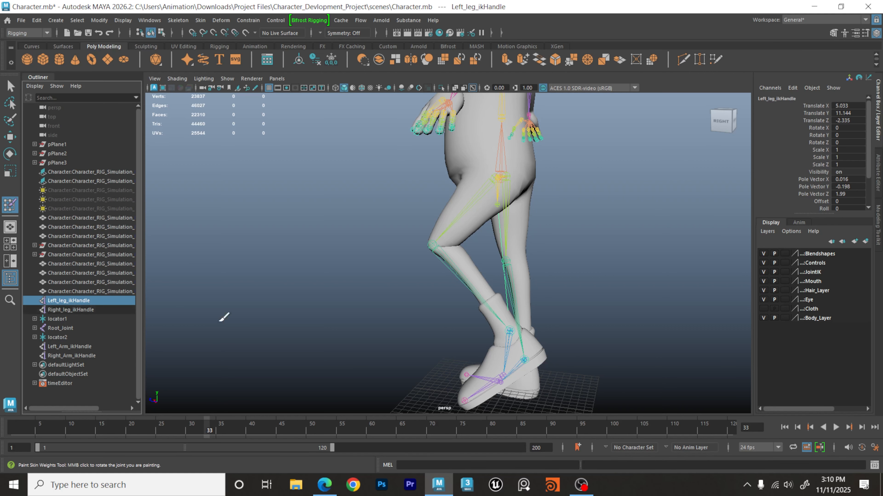
{"action": "key", "text": "w"}
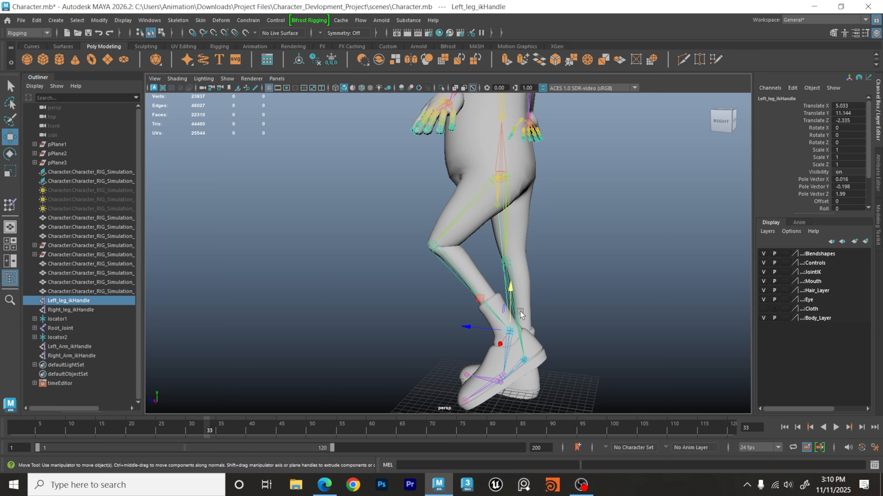
{"action": "left_click_drag", "start_coordinate": [506, 296], "coordinate": [505, 329]}
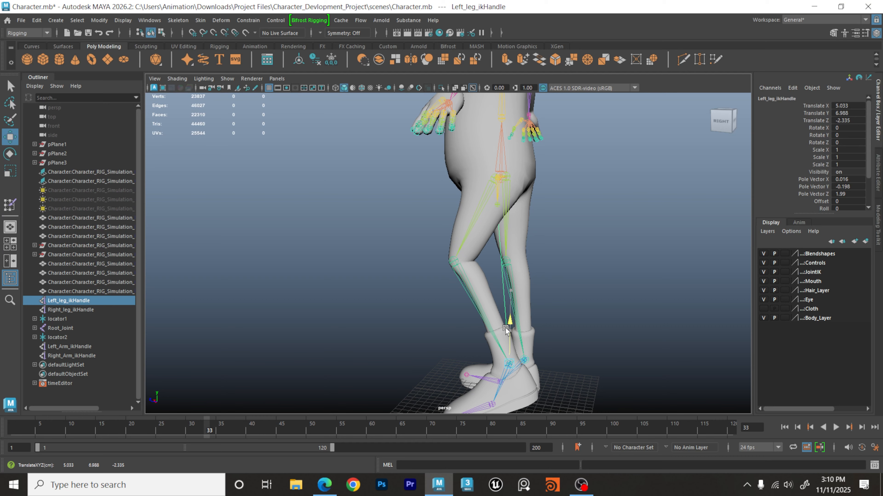
{"action": "middle_click_drag", "start_coordinate": [560, 308], "coordinate": [554, 258], "text": "alt"}
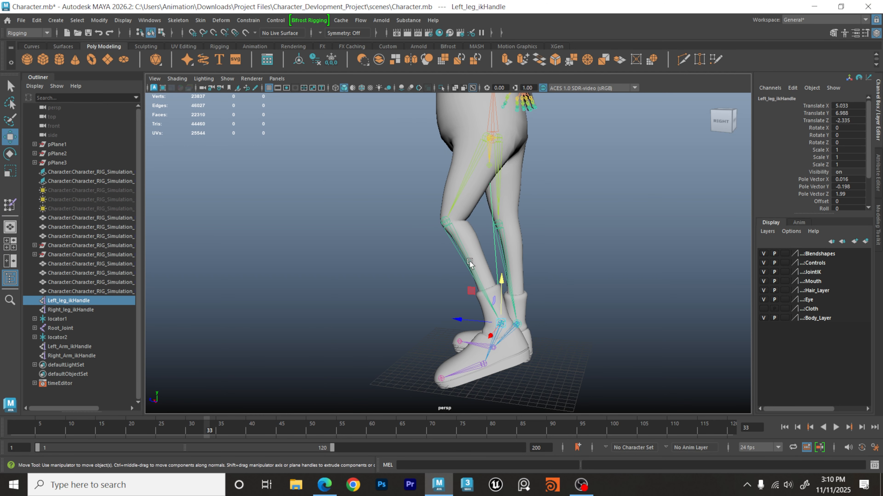
Resume weight painting on the body mesh and smooth the left knee joint's weights around the back of the knee.
{"action": "left_click", "coordinate": [474, 186]}
{"action": "left_click", "coordinate": [10, 206]}
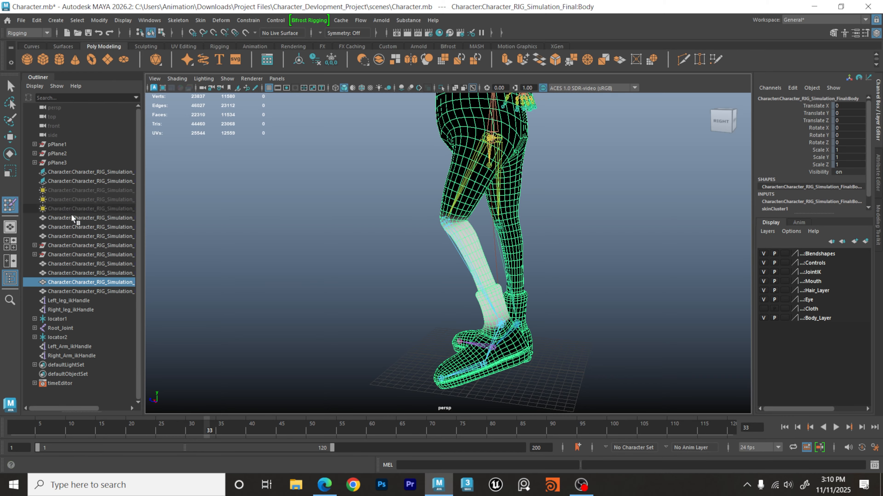
{"action": "left_click_drag", "start_coordinate": [525, 271], "coordinate": [464, 261], "text": "alt"}
{"action": "right_click_drag", "start_coordinate": [487, 258], "coordinate": [631, 217], "text": "alt"}
{"action": "middle_click_drag", "start_coordinate": [533, 252], "coordinate": [513, 335], "text": "alt"}
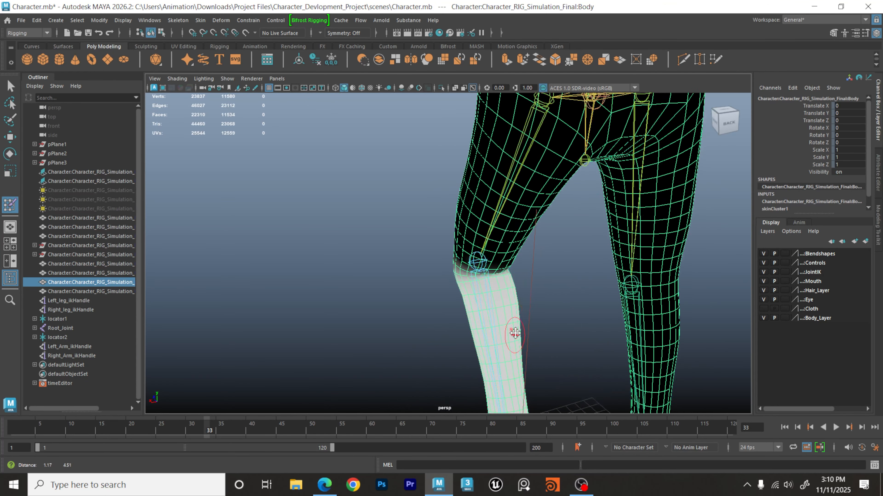
{"action": "right_click_drag", "start_coordinate": [513, 334], "coordinate": [696, 283], "text": "alt"}
{"action": "mouse_move", "coordinate": [657, 325]}
{"action": "left_mouse_down", "text": "alt"}
{"action": "mouse_move", "coordinate": [623, 299]}
{"action": "mouse_move", "coordinate": [523, 295]}
{"action": "mouse_move", "coordinate": [585, 301]}
{"action": "left_mouse_up", "text": "alt"}
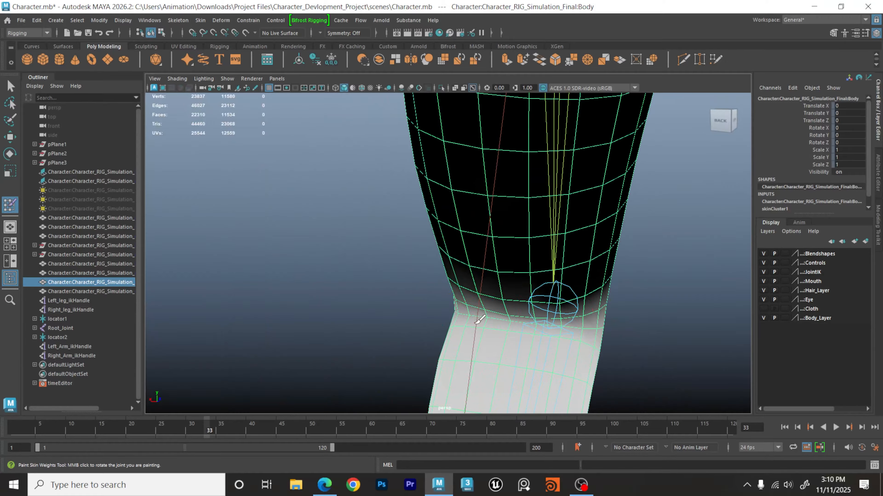
{"action": "mouse_move", "coordinate": [532, 337]}
{"action": "left_mouse_down", "text": "alt"}
{"action": "mouse_move", "coordinate": [587, 339]}
{"action": "mouse_move", "coordinate": [570, 329]}
{"action": "left_mouse_up", "text": "alt"}
{"action": "left_click_drag", "start_coordinate": [516, 240], "coordinate": [555, 244]}
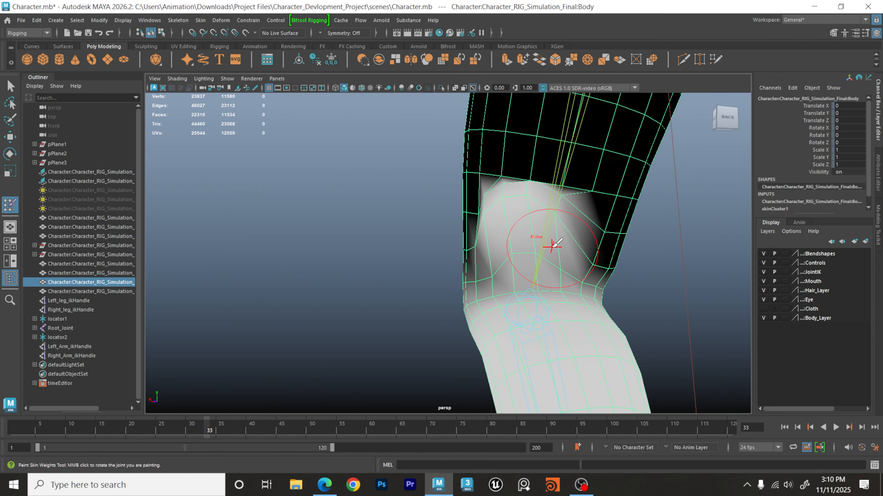
{"action": "key", "text": "ctrl+z"}
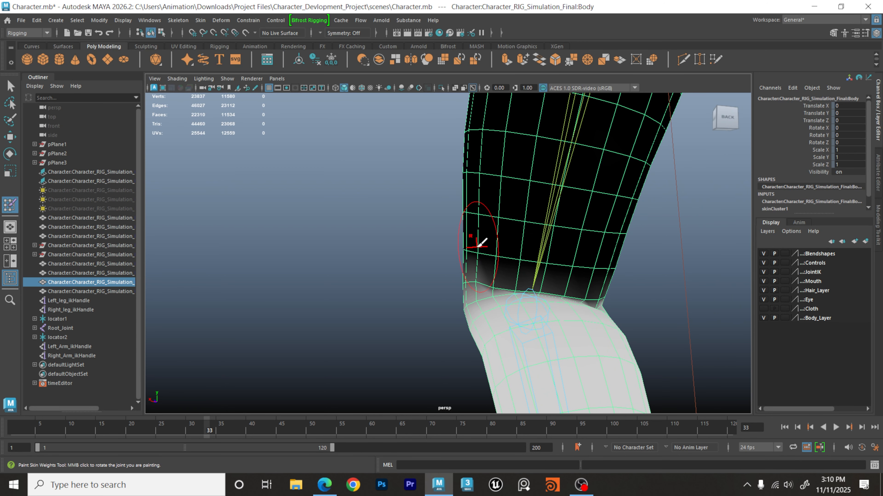
{"action": "mouse_move", "coordinate": [541, 300]}
{"action": "left_mouse_down"}
{"action": "mouse_move", "coordinate": [600, 305]}
{"action": "mouse_move", "coordinate": [541, 298]}
{"action": "left_mouse_up"}
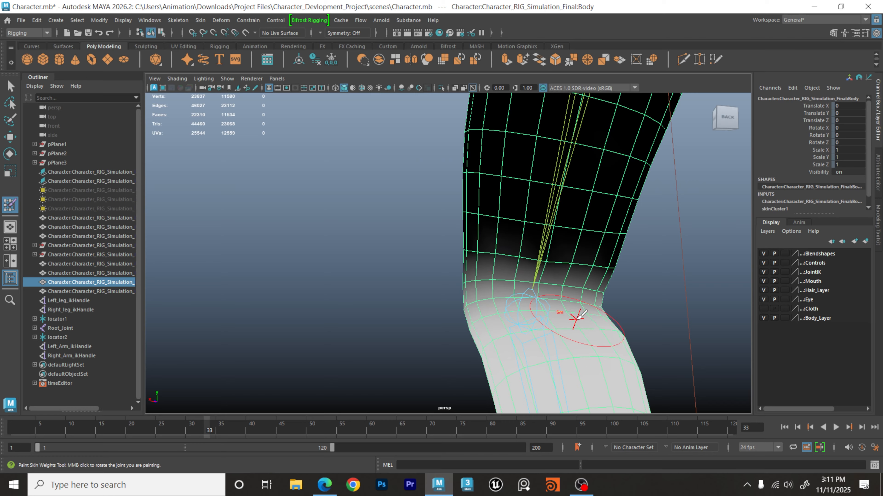
Switch the painted influence back to the left thigh joint and smooth its weights behind the knee.
{"action": "mouse_move", "coordinate": [612, 295]}
{"action": "left_mouse_down", "text": "alt"}
{"action": "mouse_move", "coordinate": [558, 323]}
{"action": "mouse_move", "coordinate": [569, 321]}
{"action": "mouse_move", "coordinate": [479, 227]}
{"action": "left_mouse_up", "text": "alt"}
{"action": "right_click_drag", "start_coordinate": [468, 185], "coordinate": [470, 160]}
{"action": "mouse_move", "coordinate": [435, 240]}
{"action": "left_mouse_down", "text": "alt"}
{"action": "mouse_move", "coordinate": [471, 246]}
{"action": "mouse_move", "coordinate": [486, 264]}
{"action": "left_mouse_up", "text": "alt"}
{"action": "mouse_move", "coordinate": [489, 316]}
{"action": "left_mouse_down"}
{"action": "mouse_move", "coordinate": [554, 323]}
{"action": "mouse_move", "coordinate": [532, 302]}
{"action": "mouse_move", "coordinate": [490, 313]}
{"action": "mouse_move", "coordinate": [584, 311]}
{"action": "left_mouse_up"}
{"action": "key", "text": "ctrl+z"}
{"action": "key", "text": "ctrl+z"}
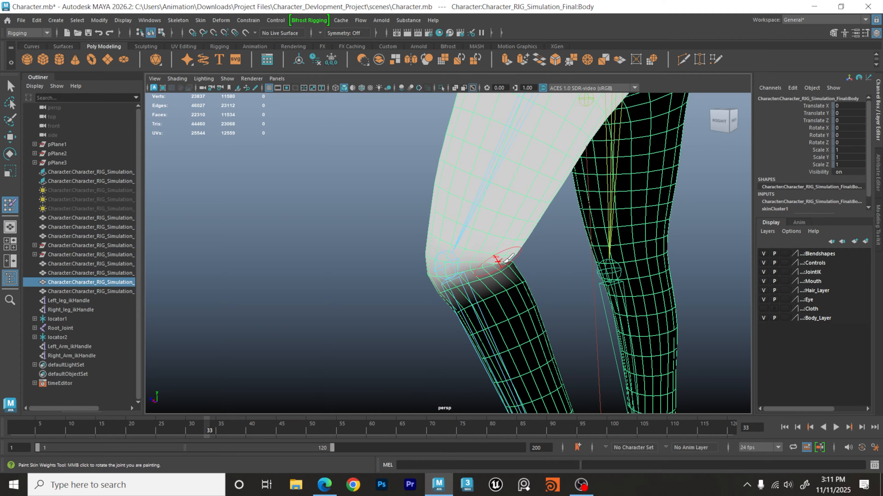
{"action": "mouse_move", "coordinate": [516, 271]}
{"action": "left_mouse_down"}
{"action": "mouse_move", "coordinate": [475, 276]}
{"action": "mouse_move", "coordinate": [467, 260]}
{"action": "mouse_move", "coordinate": [506, 265]}
{"action": "mouse_move", "coordinate": [452, 256]}
{"action": "mouse_move", "coordinate": [361, 257]}
{"action": "mouse_move", "coordinate": [398, 271]}
{"action": "mouse_move", "coordinate": [415, 296]}
{"action": "mouse_move", "coordinate": [425, 276]}
{"action": "mouse_move", "coordinate": [397, 258]}
{"action": "mouse_move", "coordinate": [394, 278]}
{"action": "mouse_move", "coordinate": [420, 299]}
{"action": "mouse_move", "coordinate": [556, 297]}
{"action": "left_mouse_up"}
{"action": "right_click_drag", "start_coordinate": [514, 294], "coordinate": [377, 290], "text": "alt"}
{"action": "middle_click_drag", "start_coordinate": [474, 295], "coordinate": [394, 280], "text": "alt"}
{"action": "left_click_drag", "start_coordinate": [394, 280], "coordinate": [467, 296], "text": "alt"}
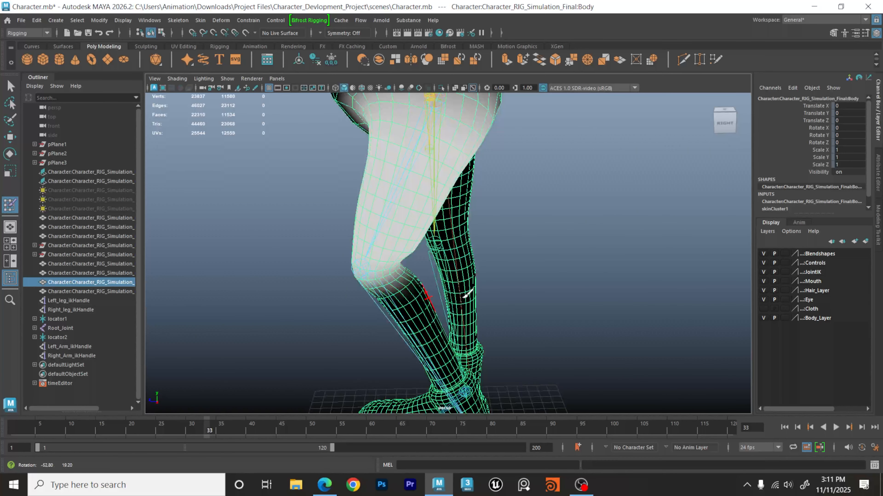
Raise the left leg's IK handle to a Translate Y of about 9.8 to bend the knee further.
{"action": "middle_click_drag", "start_coordinate": [538, 292], "coordinate": [510, 258], "text": "alt"}
{"action": "mouse_move", "coordinate": [510, 258]}
{"action": "left_mouse_down", "text": "alt"}
{"action": "mouse_move", "coordinate": [510, 318]}
{"action": "mouse_move", "coordinate": [498, 301]}
{"action": "mouse_move", "coordinate": [442, 299]}
{"action": "mouse_move", "coordinate": [459, 295]}
{"action": "mouse_move", "coordinate": [473, 325]}
{"action": "left_mouse_up", "text": "alt"}
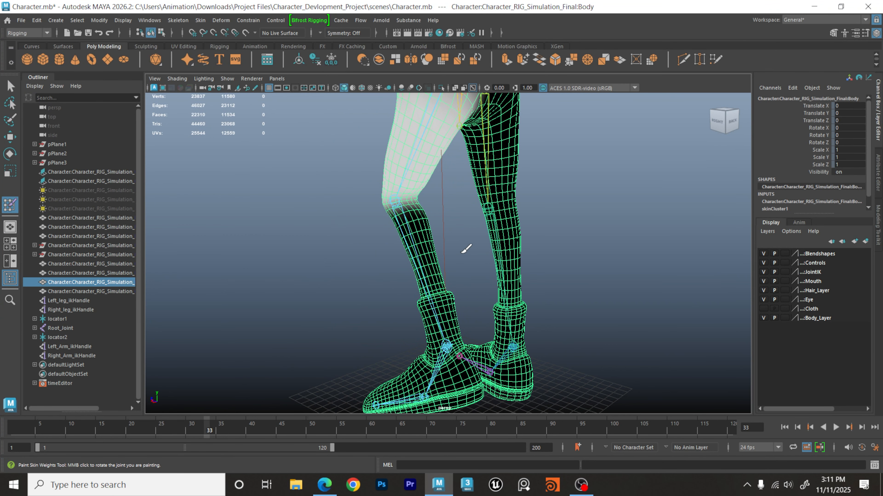
{"action": "middle_click_drag", "start_coordinate": [466, 249], "coordinate": [447, 262], "text": "alt"}
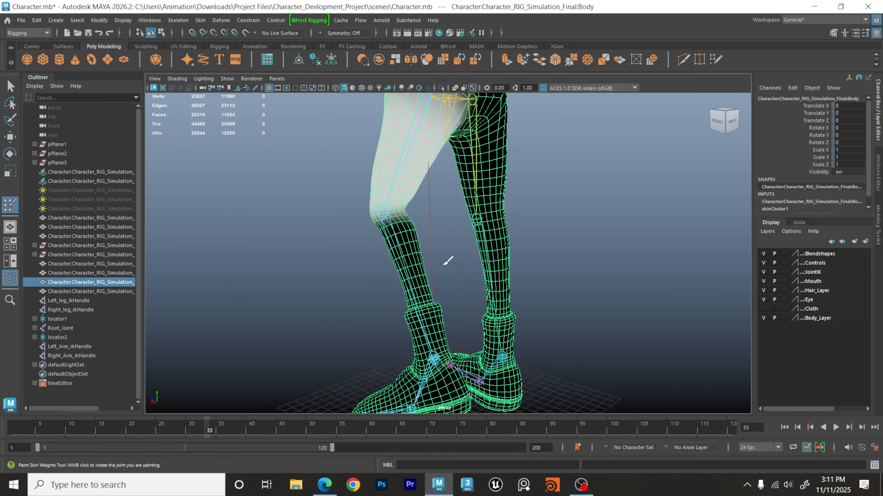
{"action": "left_click", "coordinate": [76, 301]}
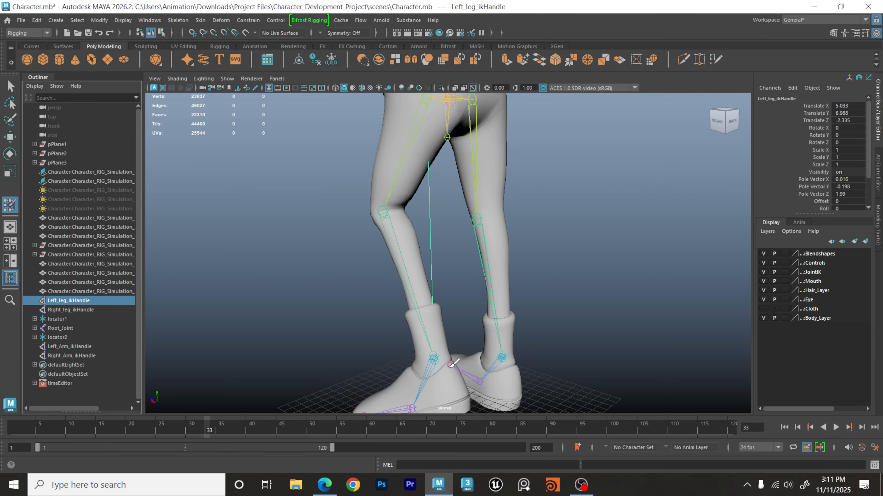
{"action": "key", "text": "w"}
{"action": "left_click_drag", "start_coordinate": [439, 337], "coordinate": [450, 299]}
{"action": "scroll", "coordinate": [473, 197], "scroll_direction": "up", "scroll_amount": 5}
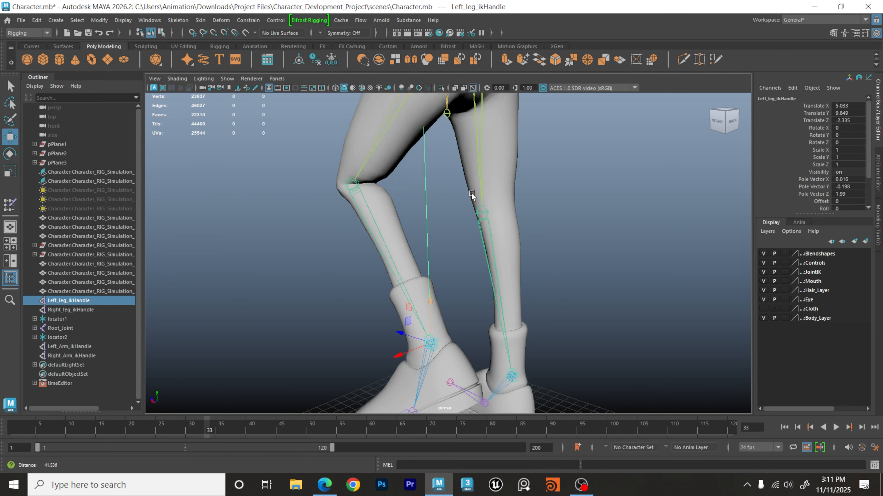
{"action": "middle_click_drag", "start_coordinate": [409, 206], "coordinate": [495, 312], "text": "alt"}
{"action": "left_click_drag", "start_coordinate": [466, 298], "coordinate": [477, 289], "text": "alt"}
Reopen Paint Skin Weights on the body mesh and refine the left thigh joint's falloff in the bent knee's inner crease.
{"action": "left_click", "coordinate": [434, 294]}
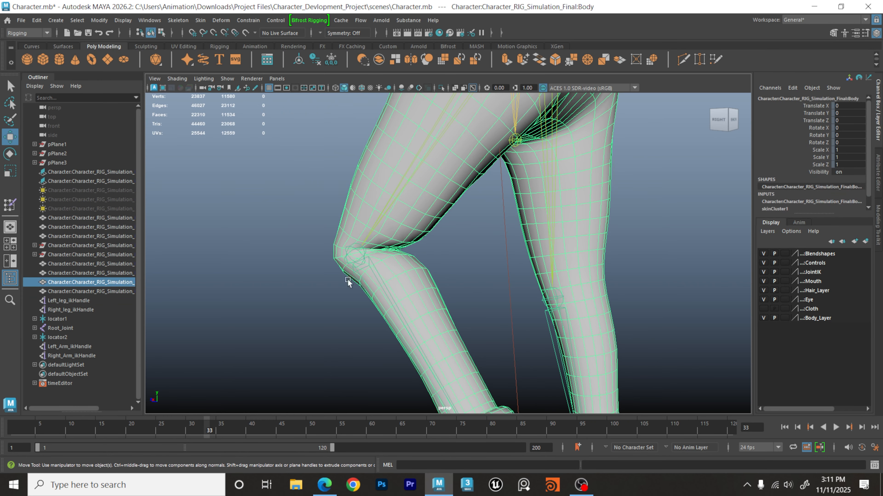
{"action": "left_click", "coordinate": [10, 205]}
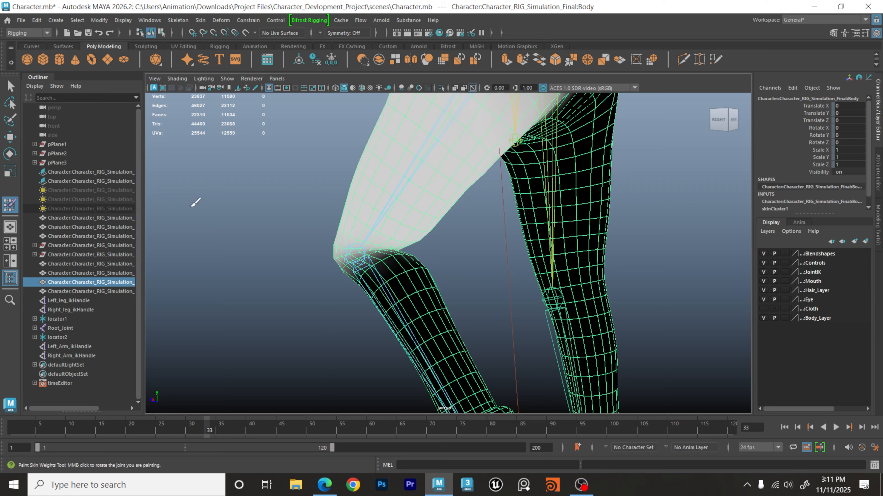
{"action": "mouse_move", "coordinate": [362, 243]}
{"action": "left_mouse_down", "text": "alt"}
{"action": "mouse_move", "coordinate": [384, 295]}
{"action": "mouse_move", "coordinate": [403, 296]}
{"action": "left_mouse_up", "text": "alt"}
{"action": "scroll", "coordinate": [484, 257], "scroll_direction": "up", "scroll_amount": 3}
{"action": "mouse_move", "coordinate": [485, 257]}
{"action": "left_mouse_down", "text": "alt"}
{"action": "mouse_move", "coordinate": [408, 297]}
{"action": "mouse_move", "coordinate": [416, 286]}
{"action": "mouse_move", "coordinate": [404, 280]}
{"action": "mouse_move", "coordinate": [430, 289]}
{"action": "mouse_move", "coordinate": [413, 282]}
{"action": "mouse_move", "coordinate": [349, 306]}
{"action": "left_mouse_up", "text": "alt"}
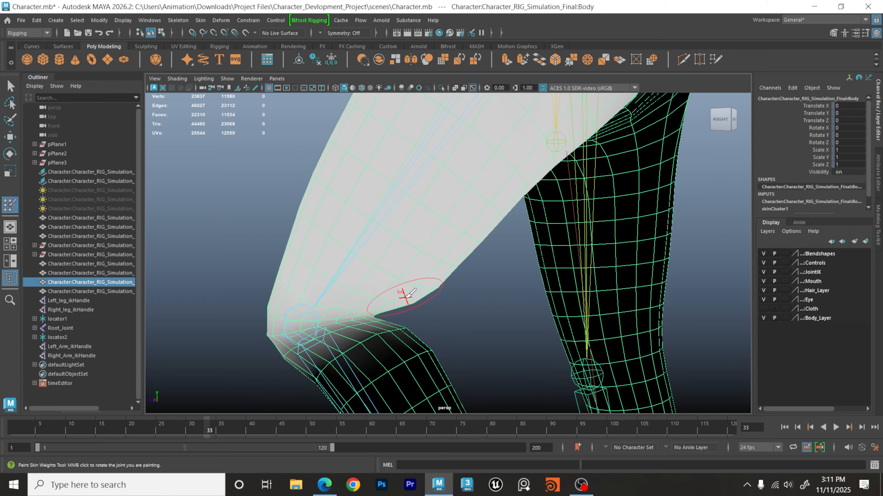
{"action": "left_click", "coordinate": [426, 357]}
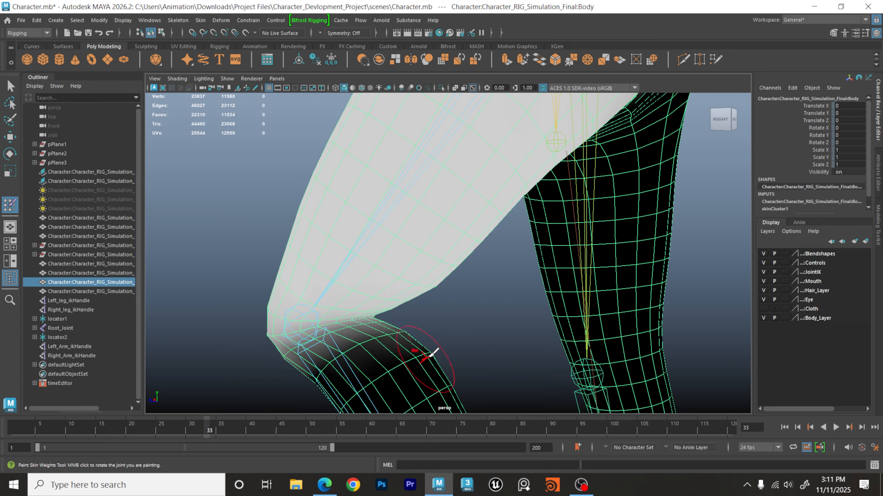
{"action": "left_click", "coordinate": [381, 318]}
{"action": "right_click_drag", "start_coordinate": [406, 309], "coordinate": [200, 289], "text": "alt"}
{"action": "middle_click_drag", "start_coordinate": [222, 269], "coordinate": [170, 198], "text": "alt"}
{"action": "left_click_drag", "start_coordinate": [167, 202], "coordinate": [189, 244], "text": "alt"}
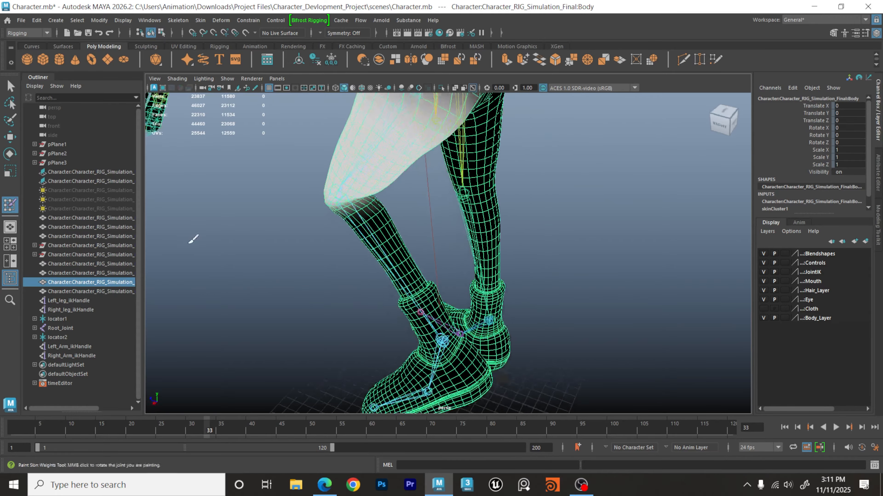
Leave weight painting and examine the hip and knee deformation of the bent left leg.
{"action": "scroll", "coordinate": [223, 254], "scroll_direction": "down", "scroll_amount": 2}
{"action": "middle_click_drag", "start_coordinate": [223, 255], "coordinate": [179, 266], "text": "alt"}
{"action": "right_click_drag", "start_coordinate": [179, 266], "coordinate": [290, 259], "text": "alt"}
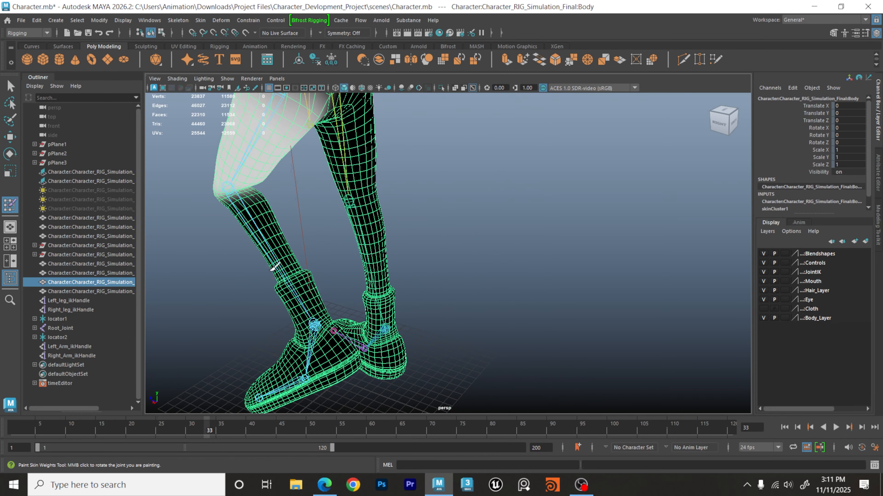
{"action": "key", "text": "w"}
{"action": "left_click_drag", "start_coordinate": [384, 320], "coordinate": [424, 301], "text": "alt"}
{"action": "right_click_drag", "start_coordinate": [423, 301], "coordinate": [305, 288], "text": "alt"}
{"action": "middle_click_drag", "start_coordinate": [305, 288], "coordinate": [381, 310], "text": "alt"}
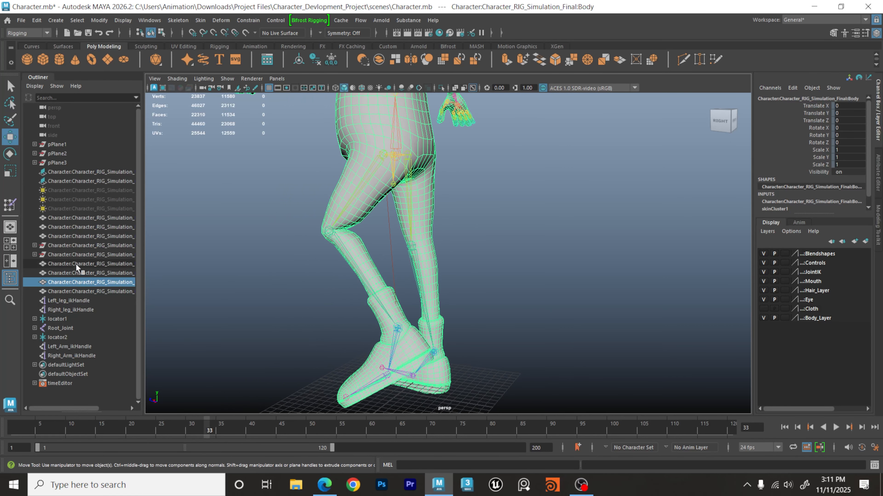
Raise the left leg's IK handle further to bend the hip and knee more sharply.
{"action": "left_click", "coordinate": [76, 301]}
{"action": "left_click_drag", "start_coordinate": [398, 287], "coordinate": [401, 271]}
{"action": "right_click_drag", "start_coordinate": [403, 271], "coordinate": [546, 239], "text": "alt"}
{"action": "middle_click_drag", "start_coordinate": [278, 212], "coordinate": [429, 287], "text": "alt"}
{"action": "left_click_drag", "start_coordinate": [429, 286], "coordinate": [434, 313], "text": "alt"}
Reopen Paint Skin Weights on the body mesh and smooth the left thigh joint's weights around both sides of the bent knee.
{"action": "left_click", "coordinate": [350, 191]}
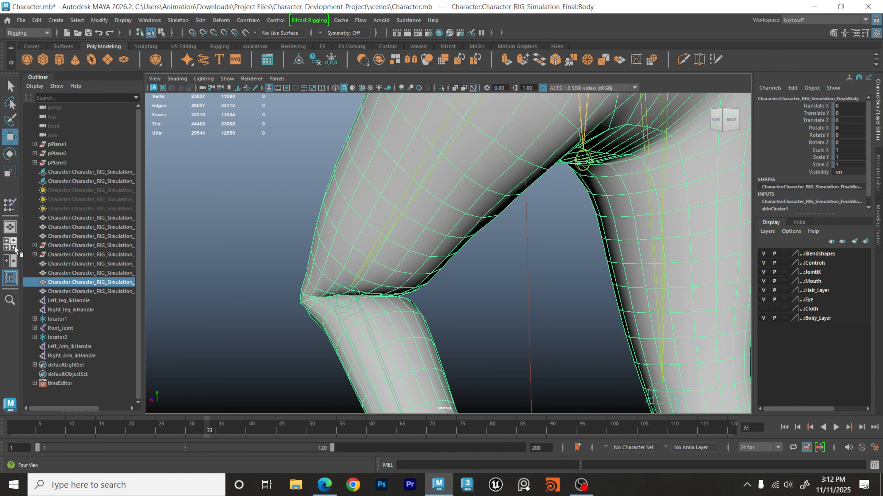
{"action": "left_click", "coordinate": [13, 206]}
{"action": "mouse_move", "coordinate": [264, 251]}
{"action": "left_mouse_down", "text": "alt"}
{"action": "mouse_move", "coordinate": [393, 253]}
{"action": "mouse_move", "coordinate": [388, 266]}
{"action": "mouse_move", "coordinate": [360, 223]}
{"action": "mouse_move", "coordinate": [339, 243]}
{"action": "mouse_move", "coordinate": [344, 270]}
{"action": "mouse_move", "coordinate": [380, 255]}
{"action": "mouse_move", "coordinate": [385, 268]}
{"action": "mouse_move", "coordinate": [256, 256]}
{"action": "mouse_move", "coordinate": [488, 262]}
{"action": "left_mouse_up", "text": "alt"}
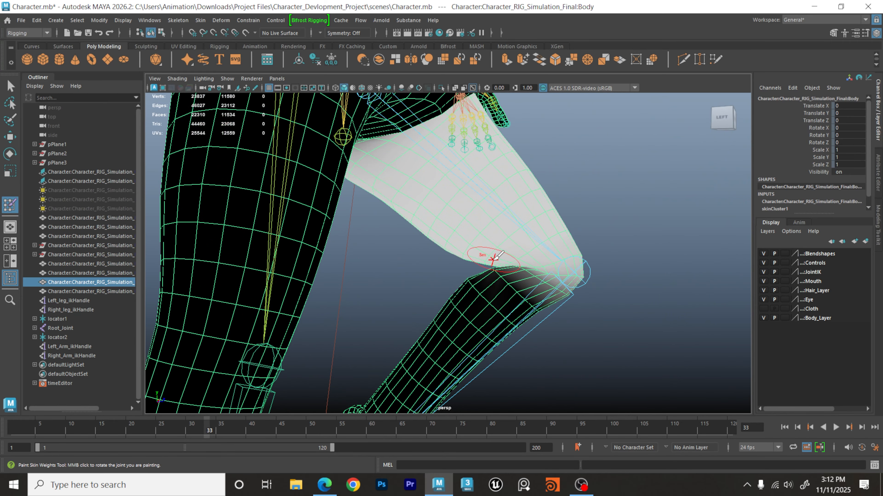
{"action": "mouse_move", "coordinate": [532, 275]}
{"action": "left_mouse_down", "text": "alt"}
{"action": "mouse_move", "coordinate": [656, 276]}
{"action": "mouse_move", "coordinate": [444, 291]}
{"action": "mouse_move", "coordinate": [394, 276]}
{"action": "mouse_move", "coordinate": [489, 266]}
{"action": "mouse_move", "coordinate": [418, 291]}
{"action": "left_mouse_up", "text": "alt"}
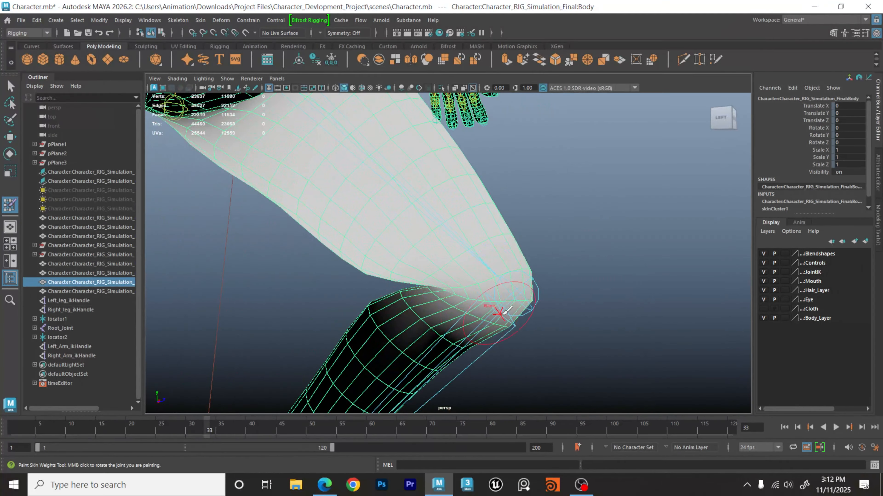
{"action": "mouse_move", "coordinate": [482, 315]}
{"action": "left_mouse_down", "text": "alt"}
{"action": "mouse_move", "coordinate": [489, 327]}
{"action": "mouse_move", "coordinate": [473, 306]}
{"action": "left_mouse_up", "text": "alt"}
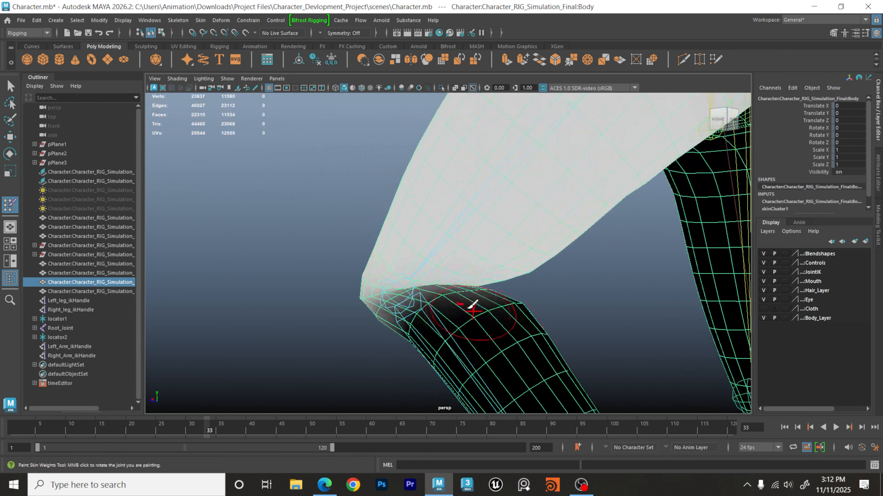
Smooth the left thigh joint's upper falloff where the thigh meets the lower torso.
{"action": "left_click_drag", "start_coordinate": [512, 277], "coordinate": [382, 278], "text": "alt"}
{"action": "middle_click_drag", "start_coordinate": [382, 278], "coordinate": [243, 316], "text": "alt"}
{"action": "mouse_move", "coordinate": [257, 200]}
{"action": "left_mouse_down"}
{"action": "mouse_move", "coordinate": [286, 188]}
{"action": "mouse_move", "coordinate": [285, 221]}
{"action": "mouse_move", "coordinate": [436, 156]}
{"action": "left_mouse_up"}
{"action": "mouse_move", "coordinate": [370, 164]}
{"action": "left_mouse_down"}
{"action": "mouse_move", "coordinate": [451, 178]}
{"action": "mouse_move", "coordinate": [284, 176]}
{"action": "mouse_move", "coordinate": [358, 205]}
{"action": "mouse_move", "coordinate": [205, 193]}
{"action": "mouse_move", "coordinate": [382, 194]}
{"action": "left_mouse_up"}
{"action": "scroll", "coordinate": [313, 244], "scroll_direction": "down", "scroll_amount": 4}
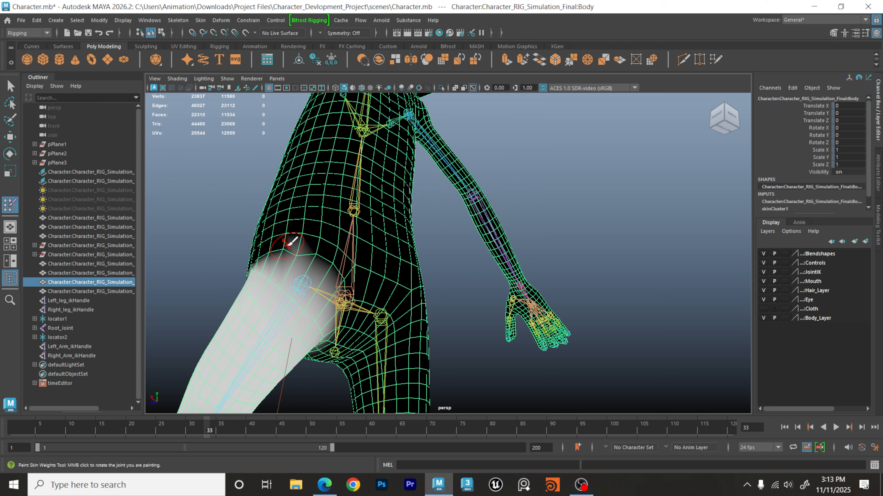
{"action": "mouse_move", "coordinate": [292, 245]}
{"action": "left_mouse_down"}
{"action": "mouse_move", "coordinate": [311, 252]}
{"action": "mouse_move", "coordinate": [252, 240]}
{"action": "left_mouse_up"}
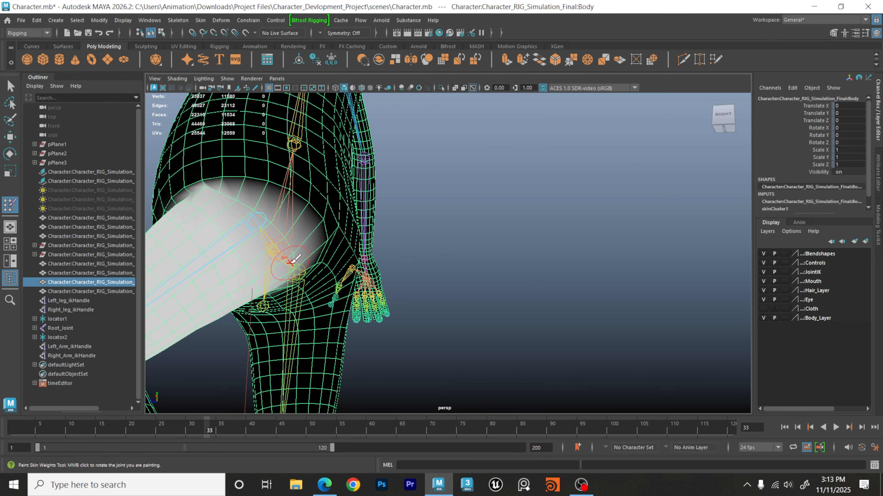
Soften the left thigh joint's weight falloff around the groin and the outer hip.
{"action": "left_click_drag", "start_coordinate": [287, 261], "coordinate": [272, 234], "text": "alt"}
{"action": "left_click_drag", "start_coordinate": [277, 302], "coordinate": [366, 371], "text": "alt"}
{"action": "scroll", "coordinate": [367, 371], "scroll_direction": "up", "scroll_amount": 3}
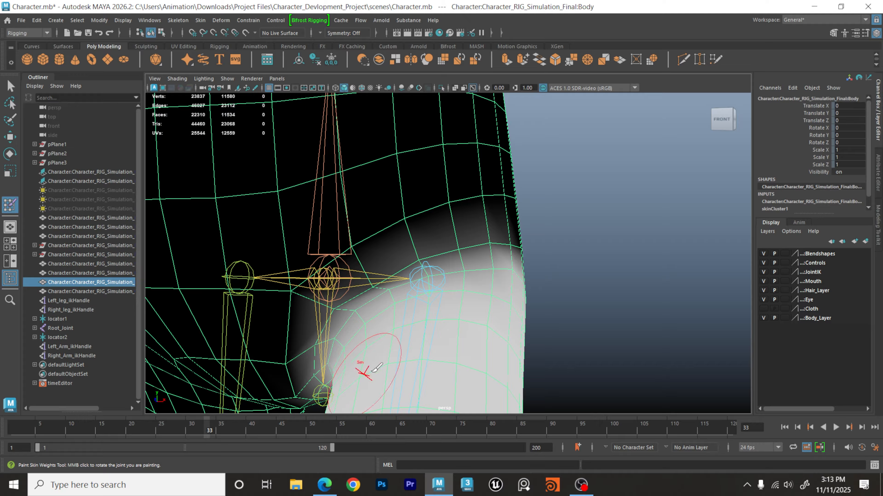
{"action": "right_click_drag", "start_coordinate": [415, 336], "coordinate": [279, 325], "text": "alt"}
{"action": "left_click_drag", "start_coordinate": [332, 349], "coordinate": [370, 352], "text": "alt"}
{"action": "middle_click_drag", "start_coordinate": [434, 348], "coordinate": [366, 238], "text": "alt"}
{"action": "mouse_move", "coordinate": [367, 238]}
{"action": "left_mouse_down", "text": "alt"}
{"action": "mouse_move", "coordinate": [345, 256]}
{"action": "mouse_move", "coordinate": [408, 246]}
{"action": "mouse_move", "coordinate": [345, 292]}
{"action": "left_mouse_up", "text": "alt"}
{"action": "left_click_drag", "start_coordinate": [307, 187], "coordinate": [262, 195], "text": "alt"}
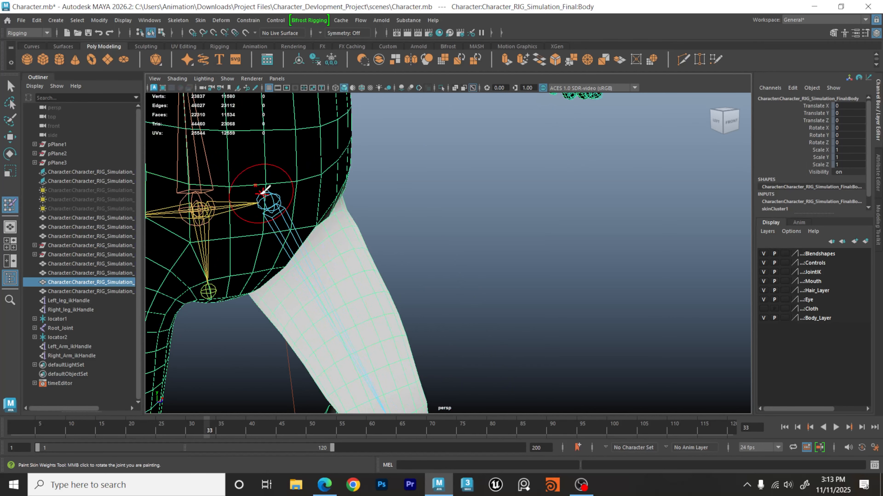
Switch the painted influence to the pelvis joint and blend its weights across the left buttock and upper thigh.
{"action": "right_click_drag", "start_coordinate": [233, 207], "coordinate": [236, 183]}
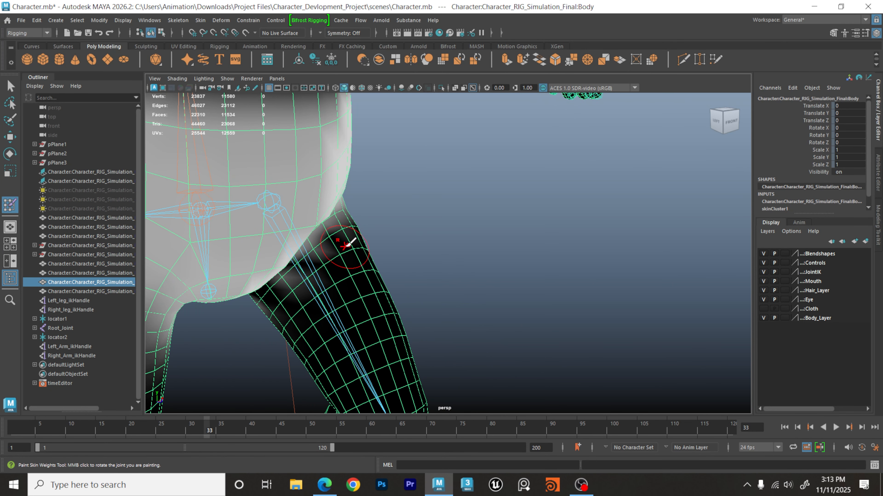
{"action": "scroll", "coordinate": [346, 245], "scroll_direction": "down", "scroll_amount": 3}
{"action": "left_click_drag", "start_coordinate": [346, 245], "coordinate": [331, 239], "text": "alt"}
{"action": "scroll", "coordinate": [244, 200], "scroll_direction": "up", "scroll_amount": 3}
{"action": "middle_click_drag", "start_coordinate": [244, 199], "coordinate": [466, 258], "text": "alt"}
{"action": "left_click_drag", "start_coordinate": [466, 258], "coordinate": [348, 228], "text": "alt"}
{"action": "mouse_move", "coordinate": [285, 173]}
{"action": "left_mouse_down"}
{"action": "mouse_move", "coordinate": [323, 245]}
{"action": "mouse_move", "coordinate": [389, 259]}
{"action": "mouse_move", "coordinate": [365, 296]}
{"action": "mouse_move", "coordinate": [354, 339]}
{"action": "mouse_move", "coordinate": [469, 333]}
{"action": "left_mouse_up"}
{"action": "mouse_move", "coordinate": [625, 314]}
{"action": "left_mouse_down"}
{"action": "mouse_move", "coordinate": [616, 297]}
{"action": "mouse_move", "coordinate": [553, 288]}
{"action": "left_mouse_up"}
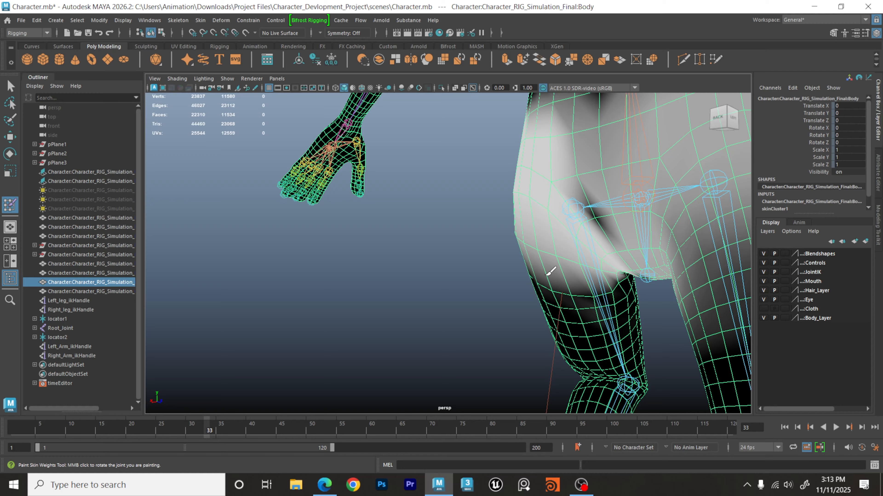
{"action": "mouse_move", "coordinate": [618, 306]}
{"action": "left_mouse_down"}
{"action": "mouse_move", "coordinate": [569, 258]}
{"action": "mouse_move", "coordinate": [600, 295]}
{"action": "mouse_move", "coordinate": [546, 277]}
{"action": "left_mouse_up"}
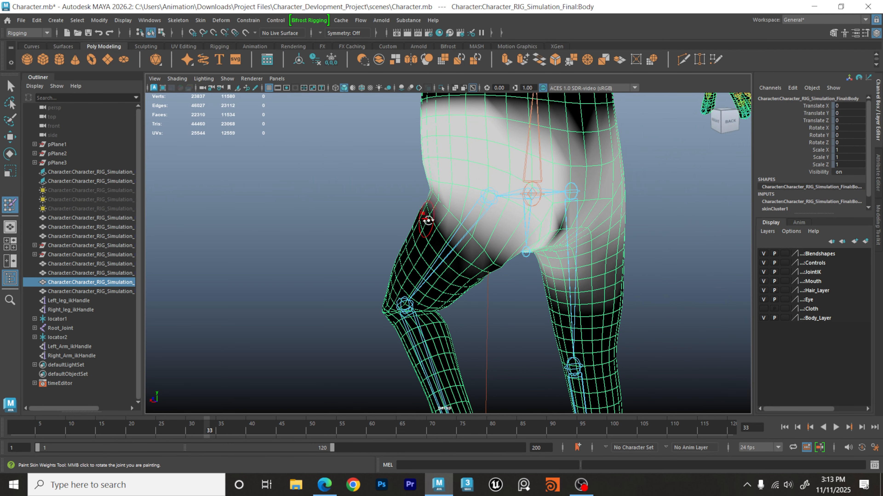
Switch the painted influence back to the left thigh joint and smooth its weights around the front and side of the hip.
{"action": "mouse_move", "coordinate": [428, 220]}
{"action": "left_mouse_down", "text": "alt"}
{"action": "mouse_move", "coordinate": [465, 234]}
{"action": "mouse_move", "coordinate": [382, 177]}
{"action": "mouse_move", "coordinate": [396, 187]}
{"action": "mouse_move", "coordinate": [460, 170]}
{"action": "left_mouse_up", "text": "alt"}
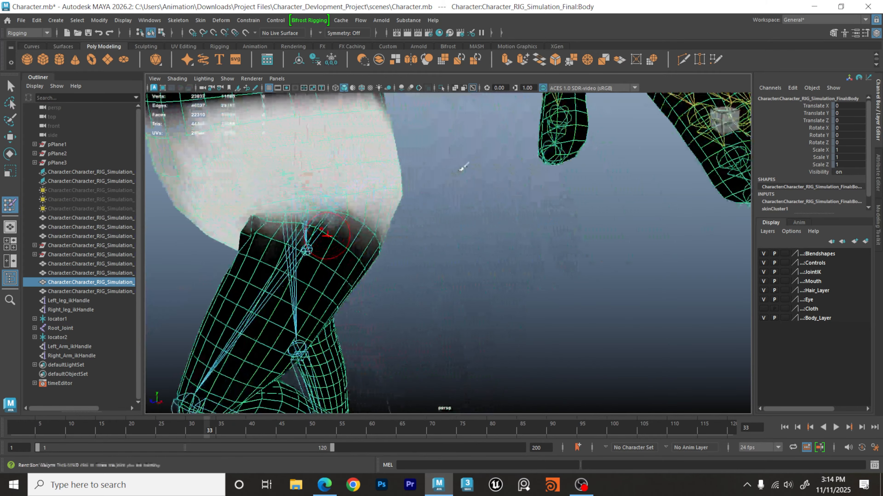
{"action": "middle_click_drag", "start_coordinate": [327, 236], "coordinate": [449, 301], "text": "alt"}
{"action": "left_click_drag", "start_coordinate": [410, 348], "coordinate": [448, 354], "text": "alt"}
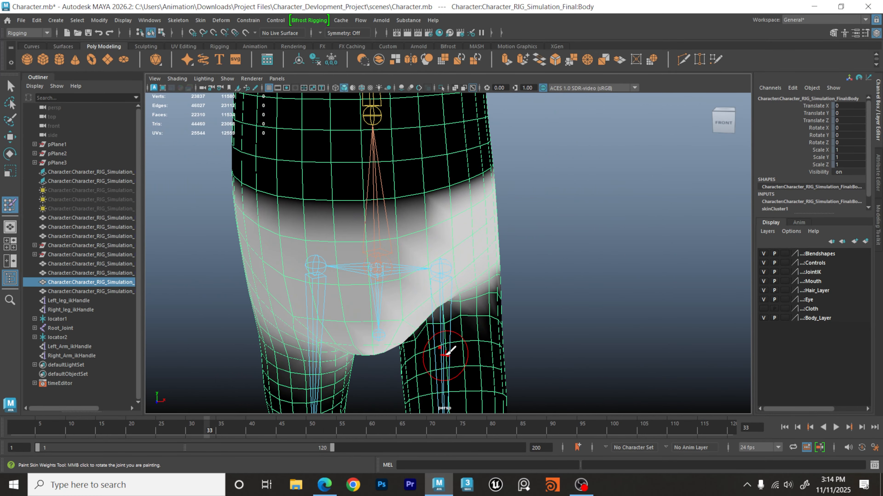
{"action": "right_click_drag", "start_coordinate": [446, 354], "coordinate": [446, 226]}
{"action": "mouse_move", "coordinate": [475, 292]}
{"action": "left_mouse_down", "text": "alt"}
{"action": "mouse_move", "coordinate": [493, 336]}
{"action": "mouse_move", "coordinate": [486, 330]}
{"action": "left_mouse_up", "text": "alt"}
{"action": "left_click_drag", "start_coordinate": [411, 287], "coordinate": [452, 265]}
{"action": "mouse_move", "coordinate": [514, 299]}
{"action": "left_mouse_down", "text": "alt"}
{"action": "mouse_move", "coordinate": [444, 282]}
{"action": "mouse_move", "coordinate": [449, 268]}
{"action": "mouse_move", "coordinate": [529, 296]}
{"action": "mouse_move", "coordinate": [507, 295]}
{"action": "mouse_move", "coordinate": [473, 316]}
{"action": "mouse_move", "coordinate": [445, 311]}
{"action": "left_mouse_up", "text": "alt"}
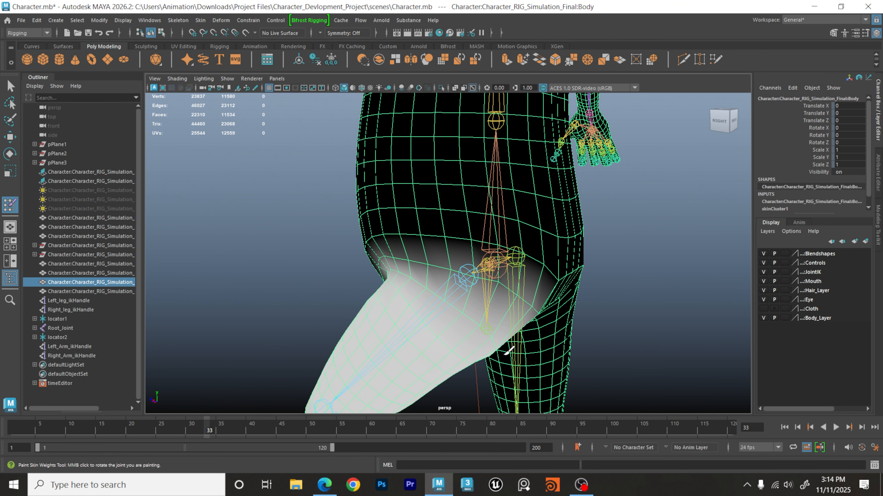
{"action": "mouse_move", "coordinate": [504, 344]}
{"action": "left_mouse_down", "text": "alt"}
{"action": "mouse_move", "coordinate": [437, 315]}
{"action": "mouse_move", "coordinate": [473, 325]}
{"action": "mouse_move", "coordinate": [404, 212]}
{"action": "mouse_move", "coordinate": [423, 221]}
{"action": "mouse_move", "coordinate": [503, 306]}
{"action": "mouse_move", "coordinate": [330, 304]}
{"action": "mouse_move", "coordinate": [286, 315]}
{"action": "left_mouse_up", "text": "alt"}
{"action": "left_click_drag", "start_coordinate": [435, 278], "coordinate": [469, 306], "text": "alt"}
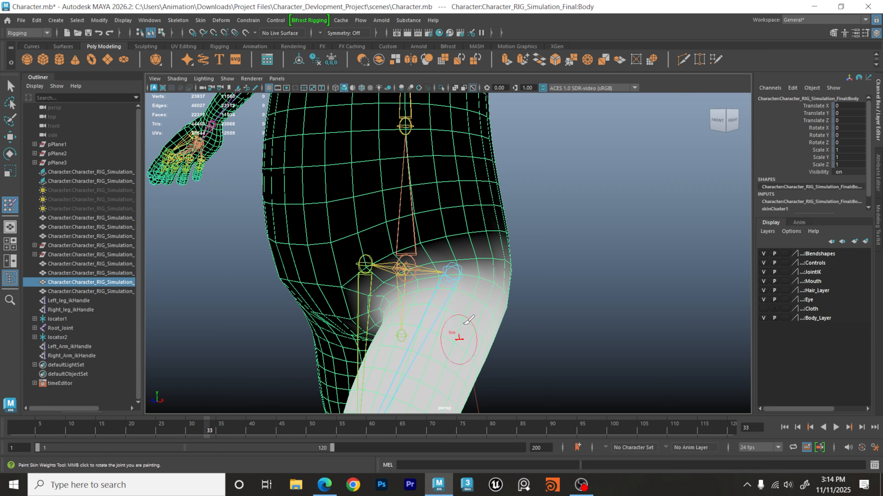
Leave weight painting, deselect the body mesh and examine the whole character with its left leg bent.
{"action": "right_click_drag", "start_coordinate": [526, 359], "coordinate": [365, 366], "text": "alt"}
{"action": "left_click_drag", "start_coordinate": [365, 367], "coordinate": [389, 382], "text": "alt"}
{"action": "middle_click_drag", "start_coordinate": [443, 380], "coordinate": [435, 321], "text": "alt"}
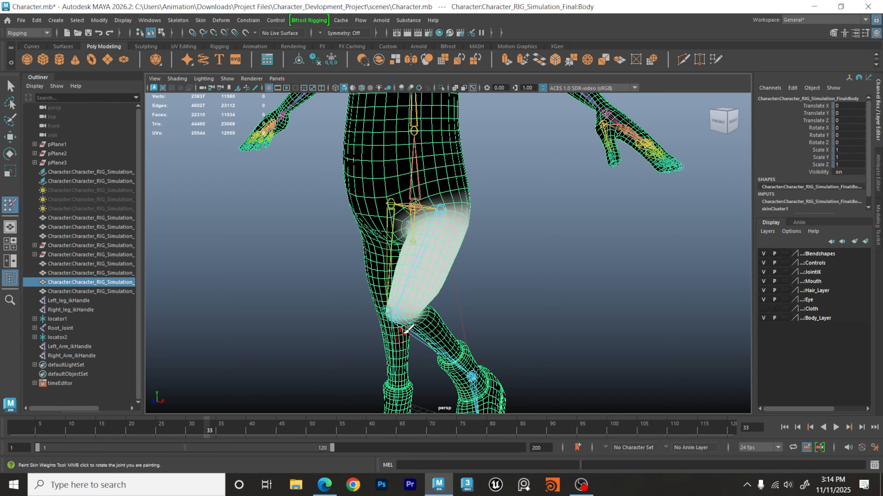
{"action": "key", "text": "w"}
{"action": "left_click", "coordinate": [521, 279]}
{"action": "right_click_drag", "start_coordinate": [522, 308], "coordinate": [448, 308], "text": "alt"}
{"action": "mouse_move", "coordinate": [448, 308]}
{"action": "left_mouse_down", "text": "alt"}
{"action": "mouse_move", "coordinate": [427, 327]}
{"action": "mouse_move", "coordinate": [432, 318]}
{"action": "left_mouse_up", "text": "alt"}
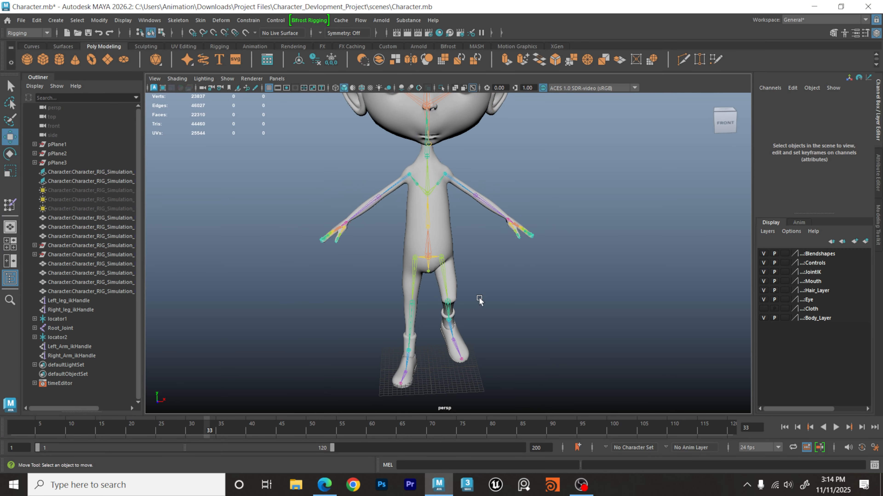
Return the skeleton to its straight-leg pose by applying Assume Preferred Angle from the root joint.
{"action": "left_click_drag", "start_coordinate": [478, 300], "coordinate": [457, 289], "text": "alt"}
{"action": "right_click_drag", "start_coordinate": [433, 239], "coordinate": [441, 255]}
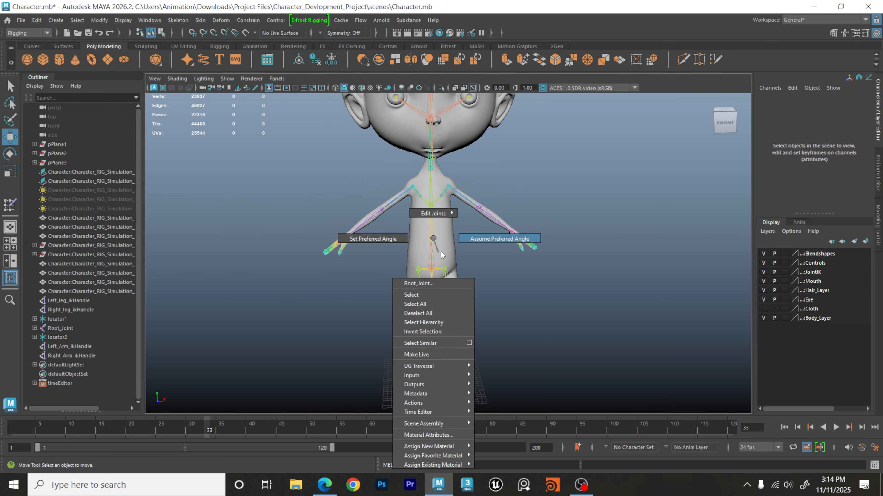
{"action": "right_click_drag", "start_coordinate": [494, 241], "coordinate": [493, 241]}
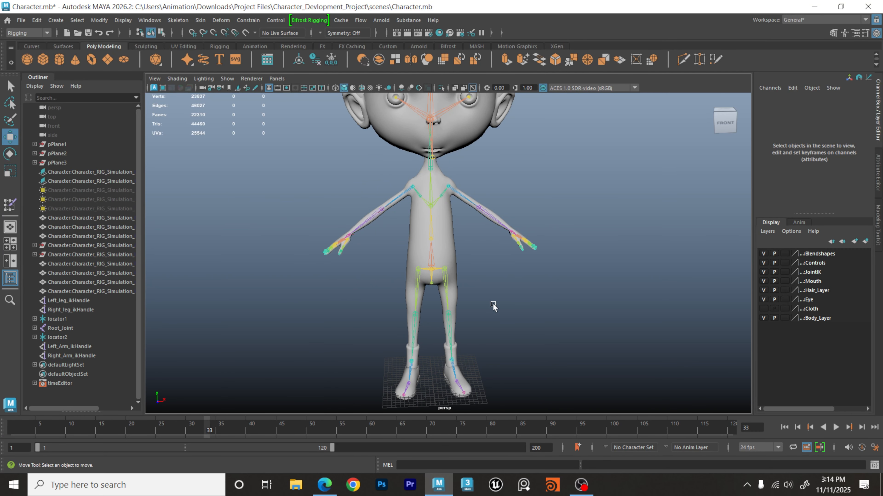